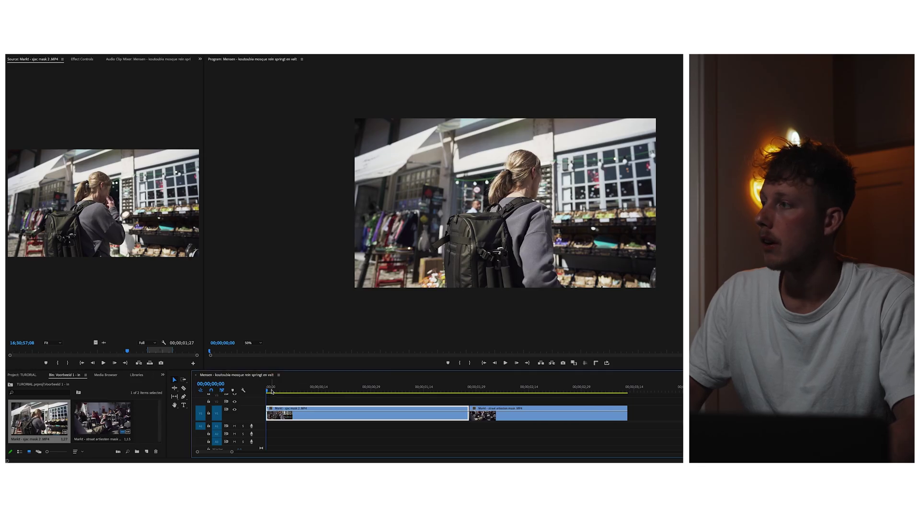
# Move the playhead to about 00;00;01;00, where the passerby's shirt fills the market shot.
pyautogui.moveTo(272, 392); pyautogui.dragTo(375, 445)
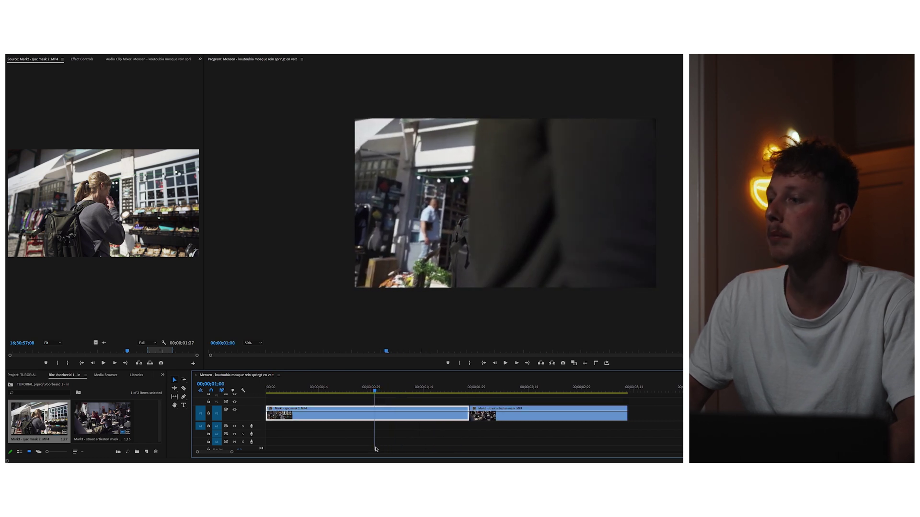
pyautogui.click(81, 58)
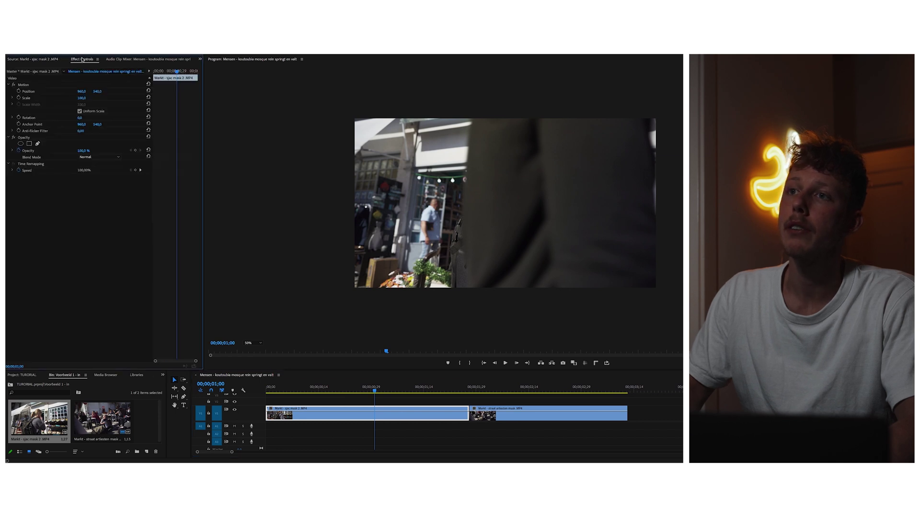
# Trace a closed Opacity Pen mask around the passerby's shirt, then toggle the effect off to see the full street.
pyautogui.click(38, 144)
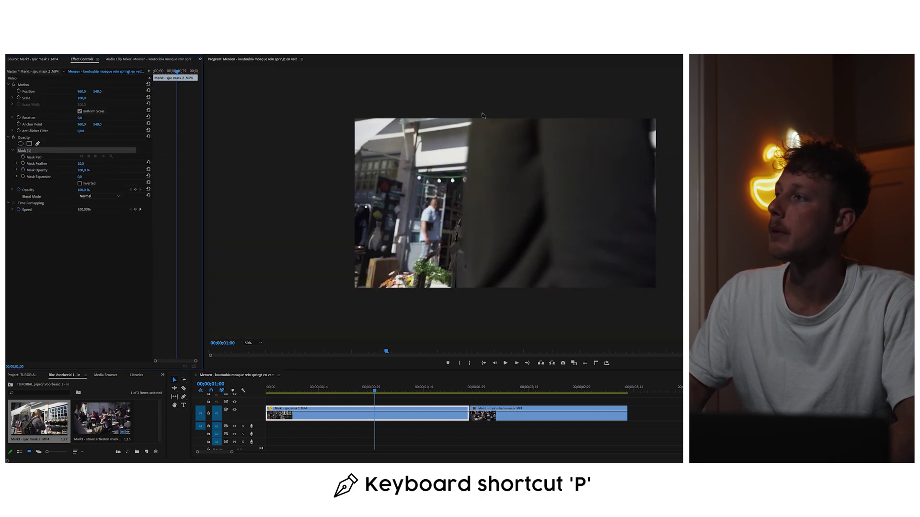
pyautogui.moveTo(482, 113); pyautogui.dragTo(483, 130)
pyautogui.moveTo(479, 167); pyautogui.dragTo(479, 166)
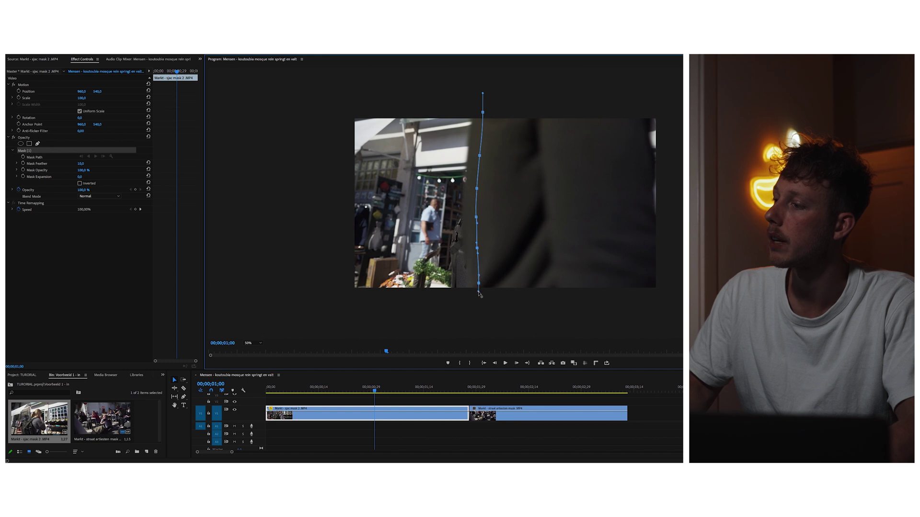
pyautogui.moveTo(654, 332); pyautogui.dragTo(641, 336)
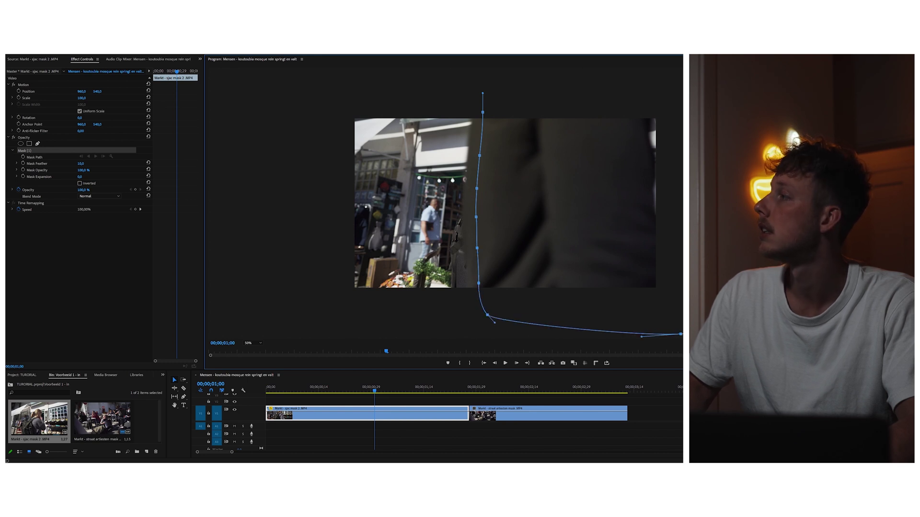
pyautogui.moveTo(578, 76); pyautogui.dragTo(508, 78)
pyautogui.click(483, 114)
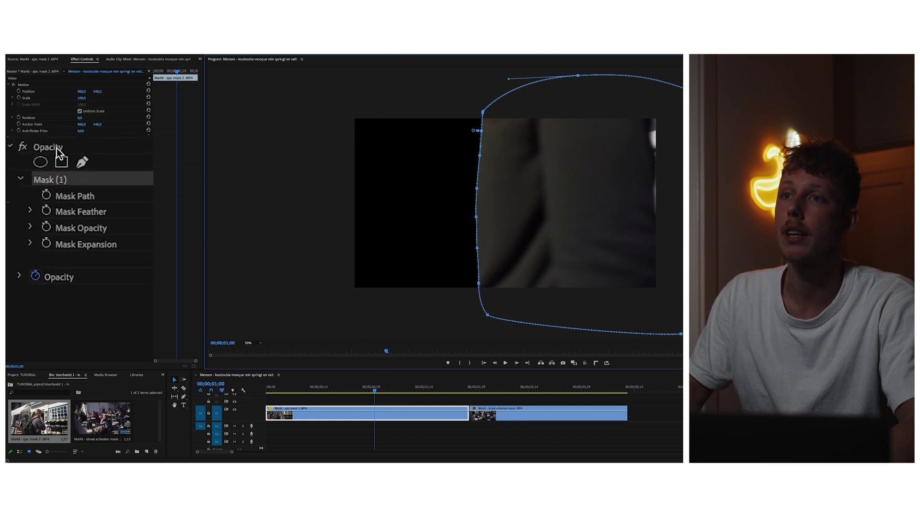
pyautogui.click(22, 148)
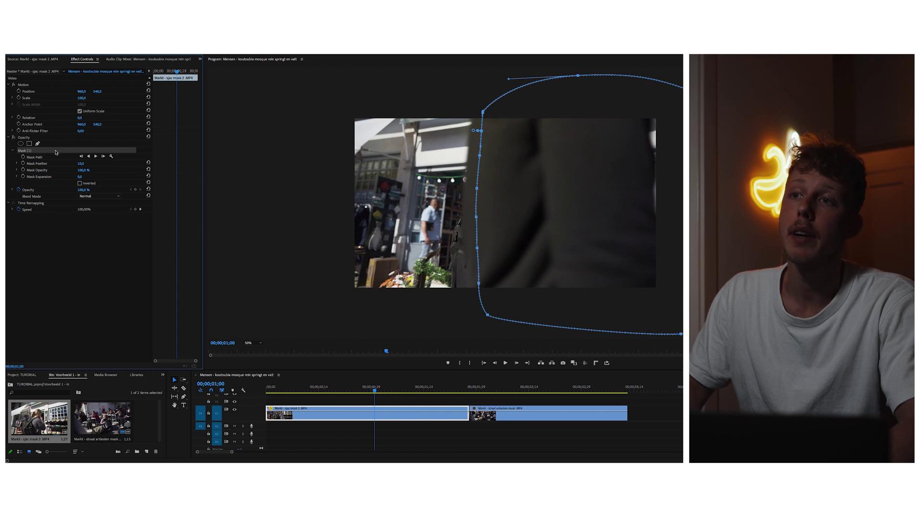
# Keyframe the Mask Path, then at 00;00;00;27 drag the mask's left edge and lower-left corner left.
pyautogui.click(23, 157)
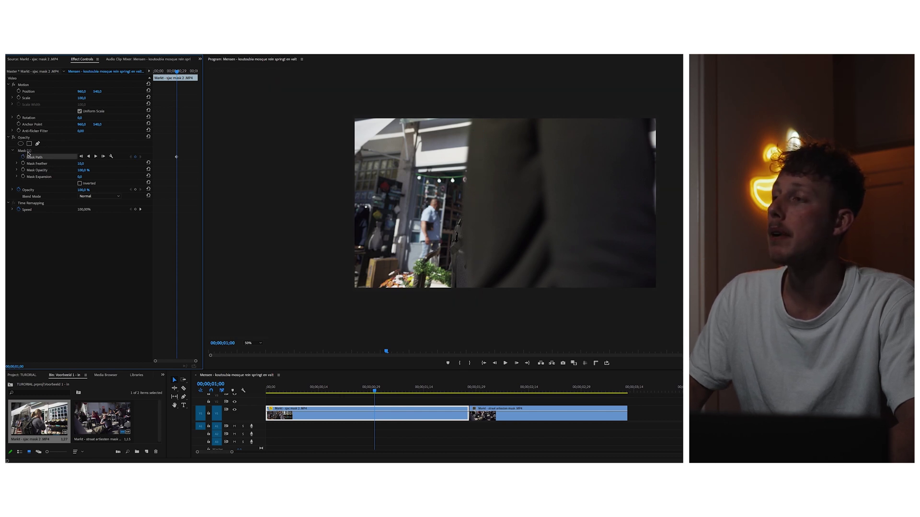
pyautogui.click(27, 151)
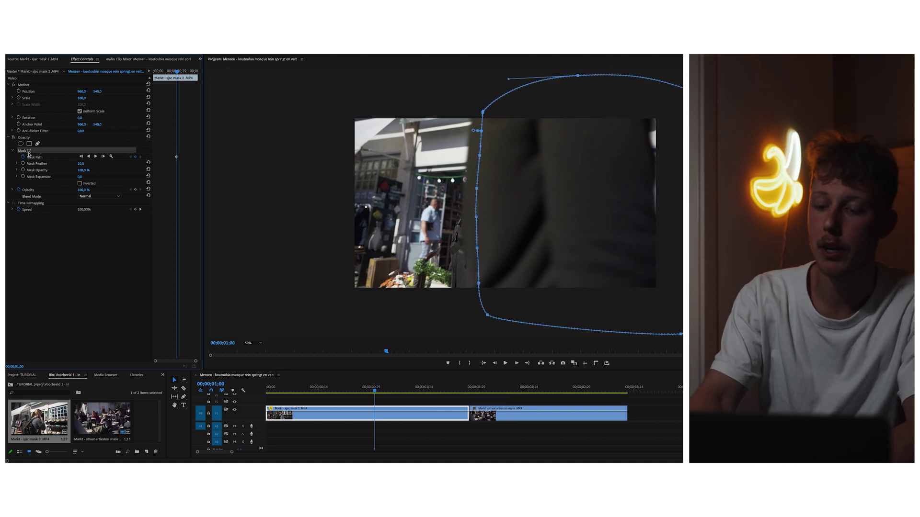
pyautogui.press('Left')
pyautogui.press('Left')
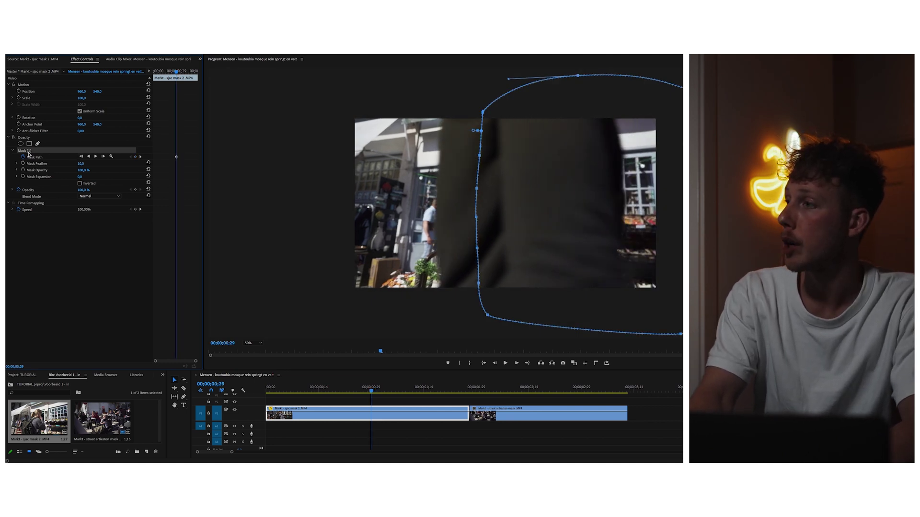
pyautogui.press('Left')
pyautogui.press('Left')
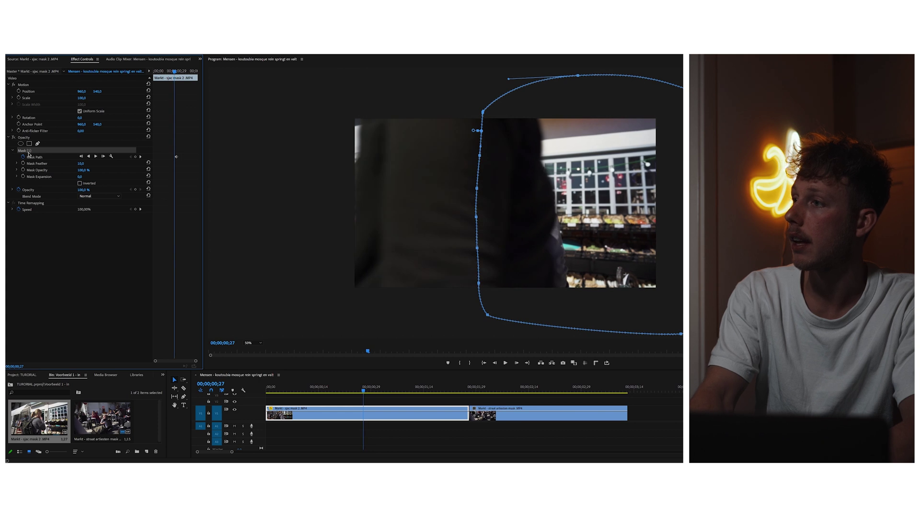
pyautogui.press('Right')
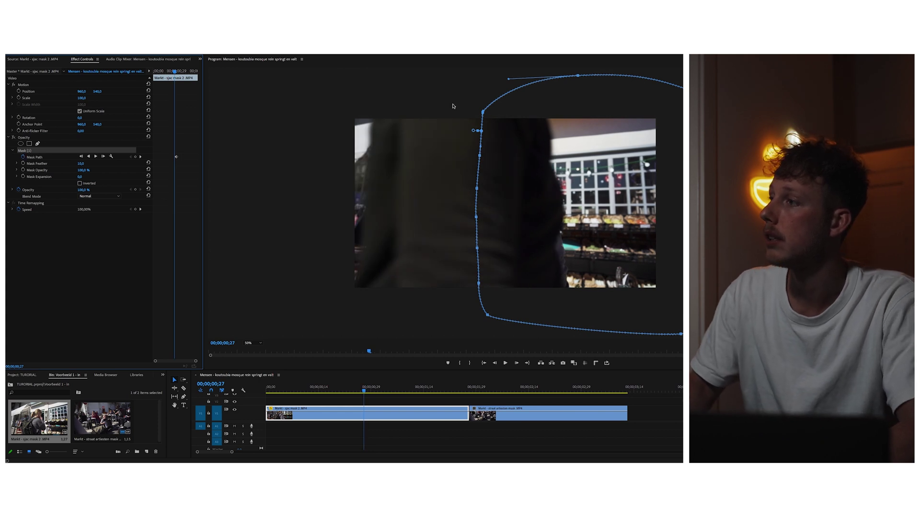
pyautogui.moveTo(447, 105); pyautogui.dragTo(515, 328)
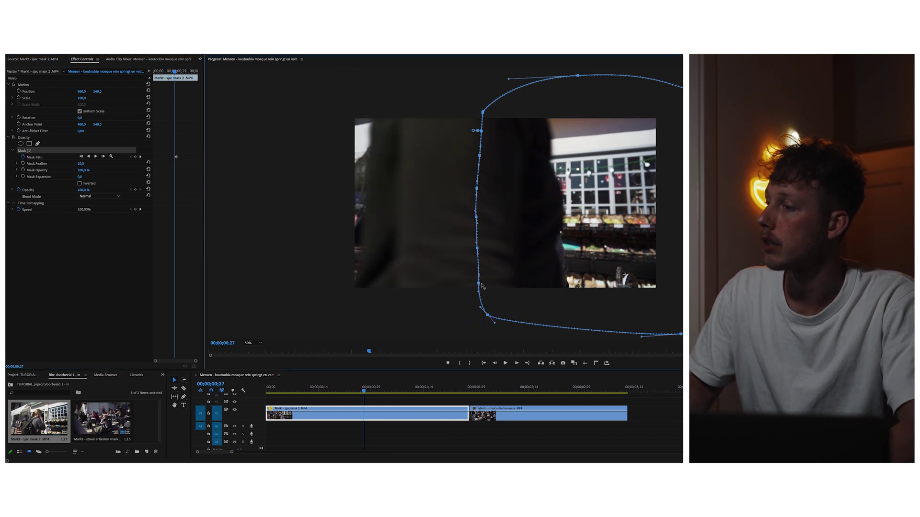
pyautogui.moveTo(478, 283); pyautogui.dragTo(378, 278)
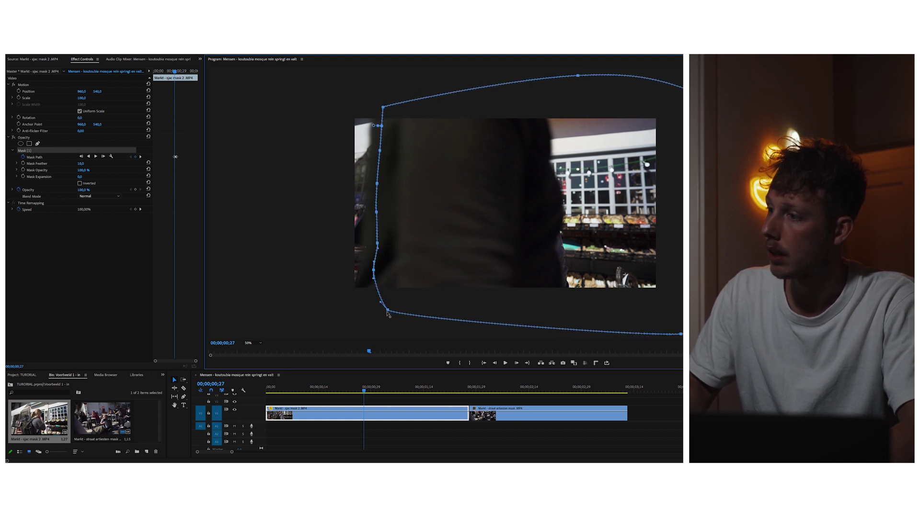
pyautogui.moveTo(388, 314); pyautogui.dragTo(356, 318)
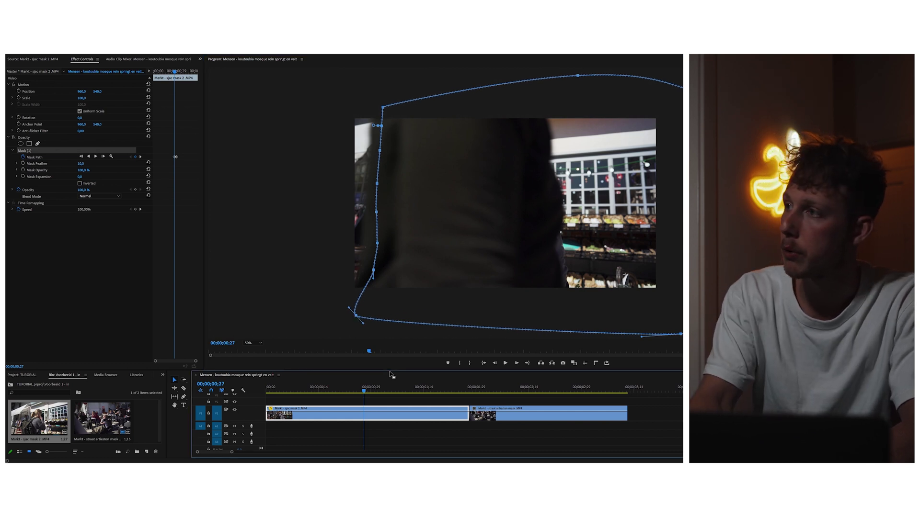
# One frame earlier, shift the mask's left-edge points further left to match the shirt.
pyautogui.click(391, 374)
pyautogui.press('Left')
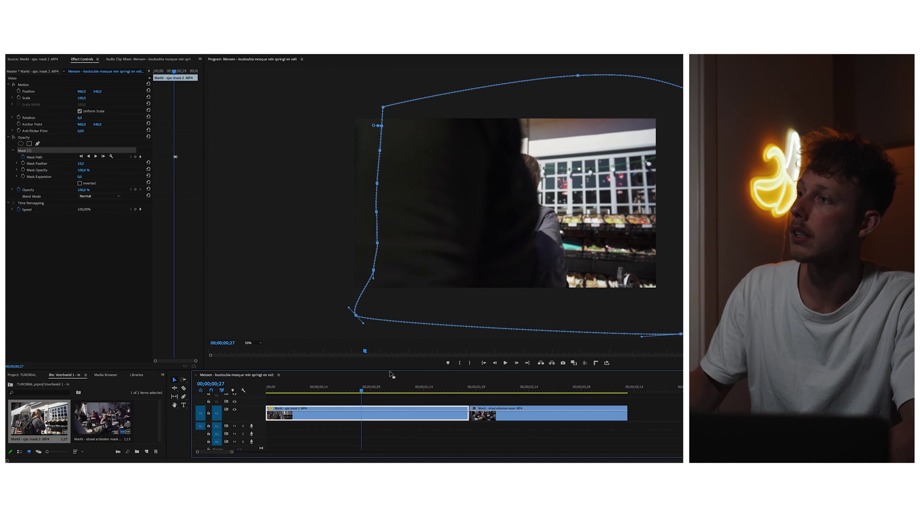
pyautogui.moveTo(325, 104); pyautogui.dragTo(404, 333)
pyautogui.moveTo(375, 273); pyautogui.dragTo(342, 271)
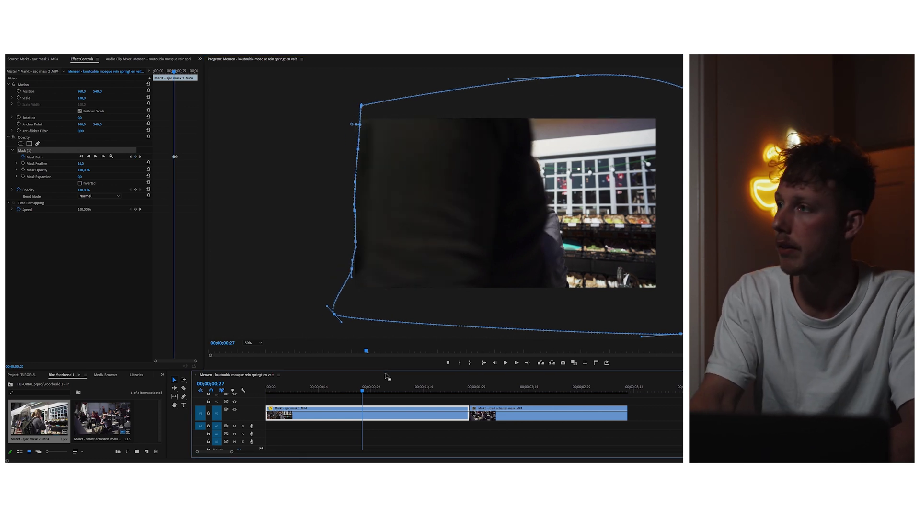
# Step forward to the one-second frame, nudging the mask's left edge right to fit the shirt.
pyautogui.press('Right')
pyautogui.press('Right')
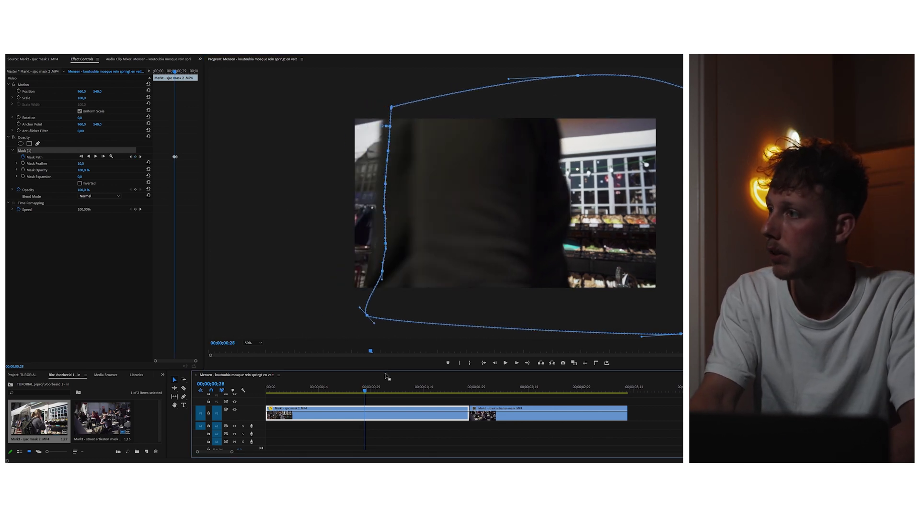
pyautogui.press('Right')
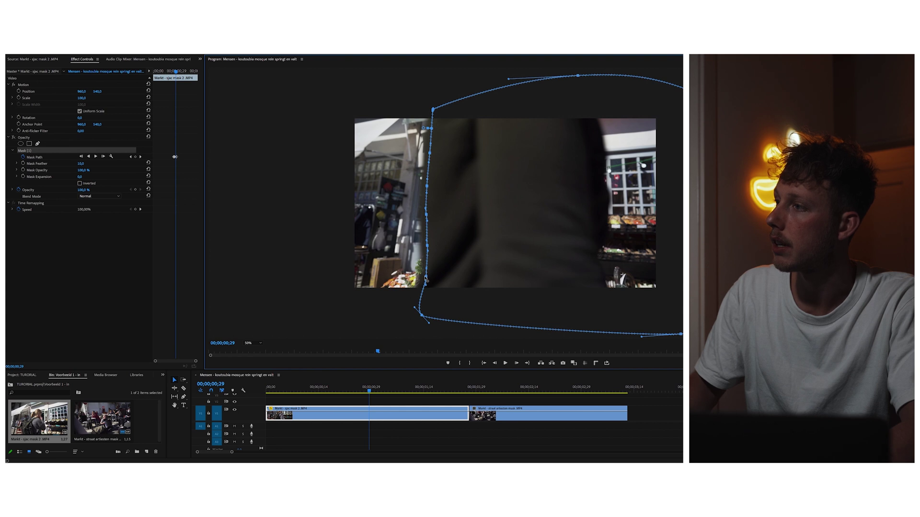
pyautogui.moveTo(425, 278); pyautogui.dragTo(433, 283)
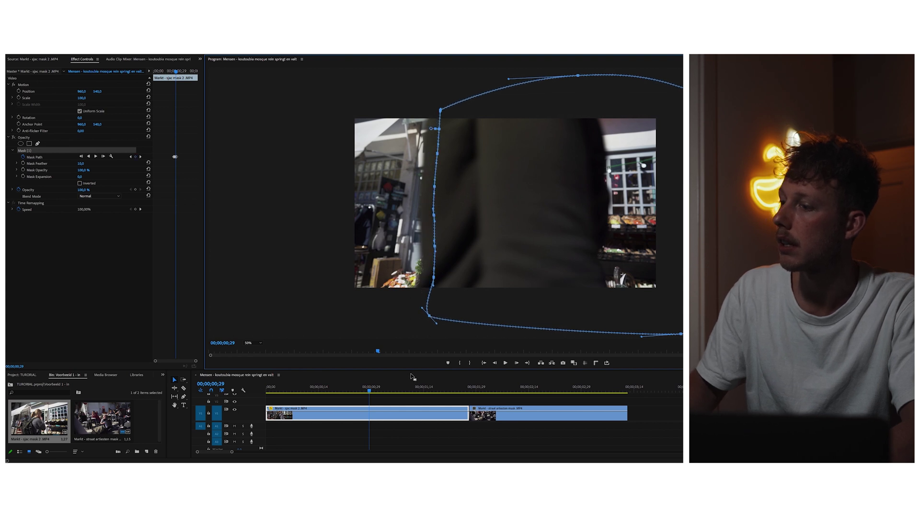
pyautogui.press('Right')
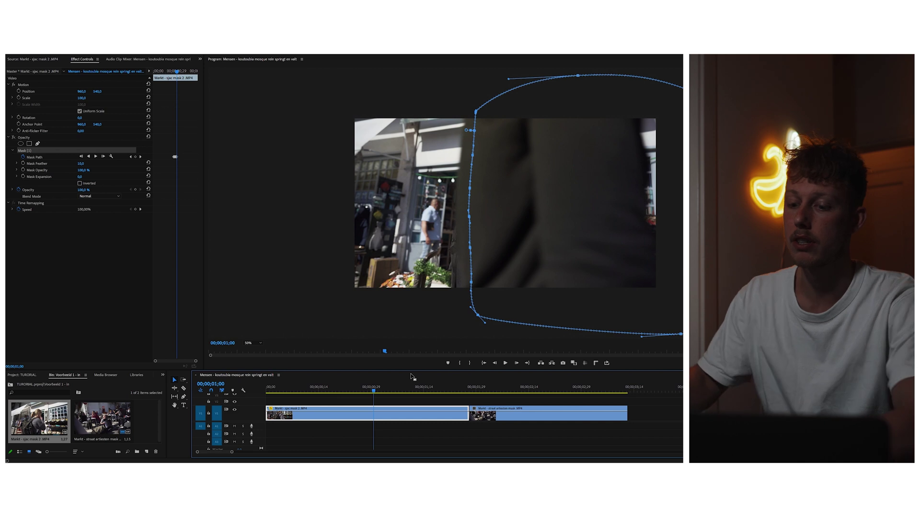
# Track the mask forward through 00;00;01;05, then step back and adjust mask points along the shirt edge.
pyautogui.hotkey('ctrl', 't')
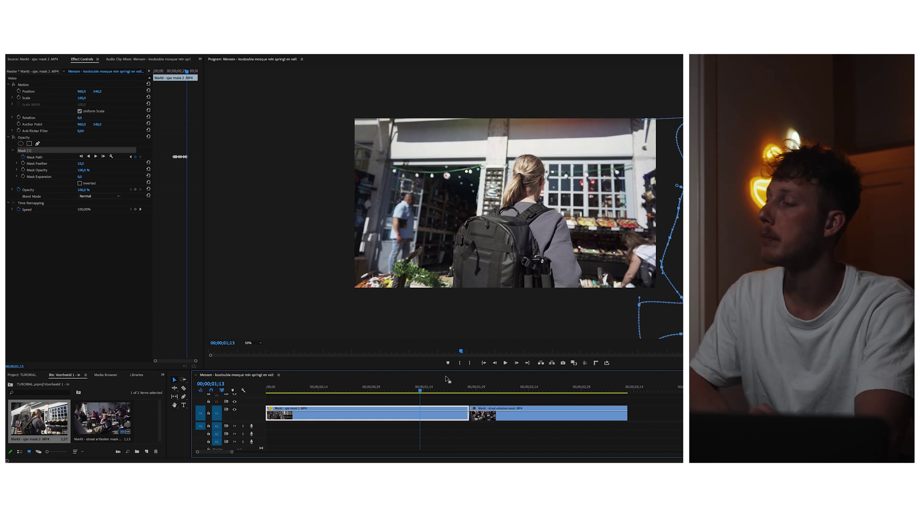
pyautogui.press('Left')
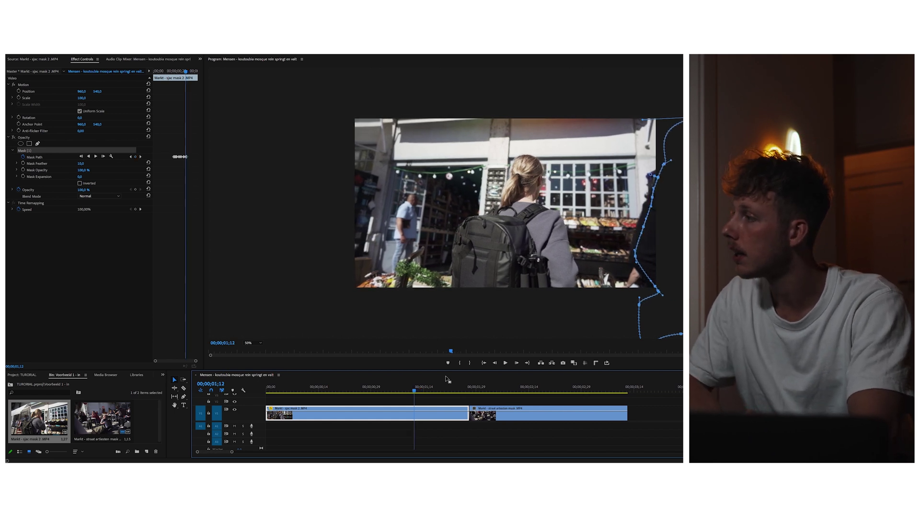
pyautogui.press('Left')
pyautogui.press('Left')
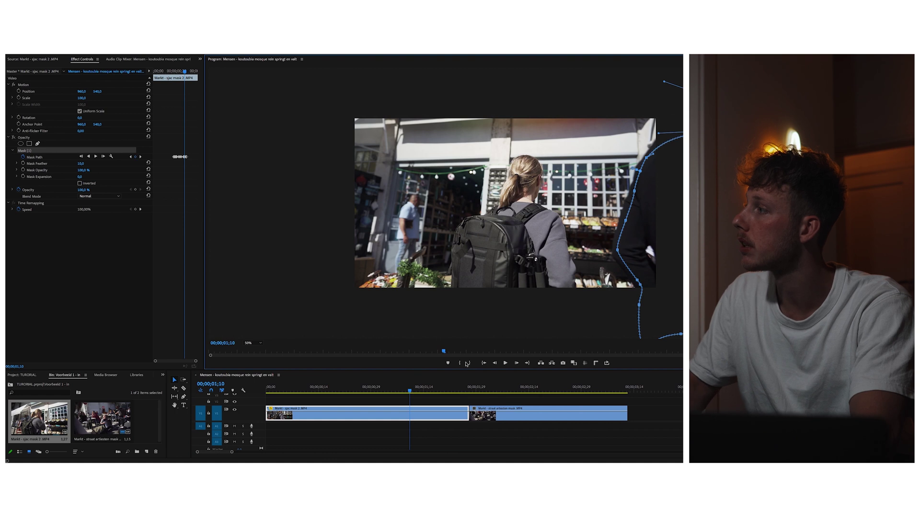
pyautogui.press('Left')
pyautogui.press('Left')
pyautogui.press('Left')
pyautogui.press('Left')
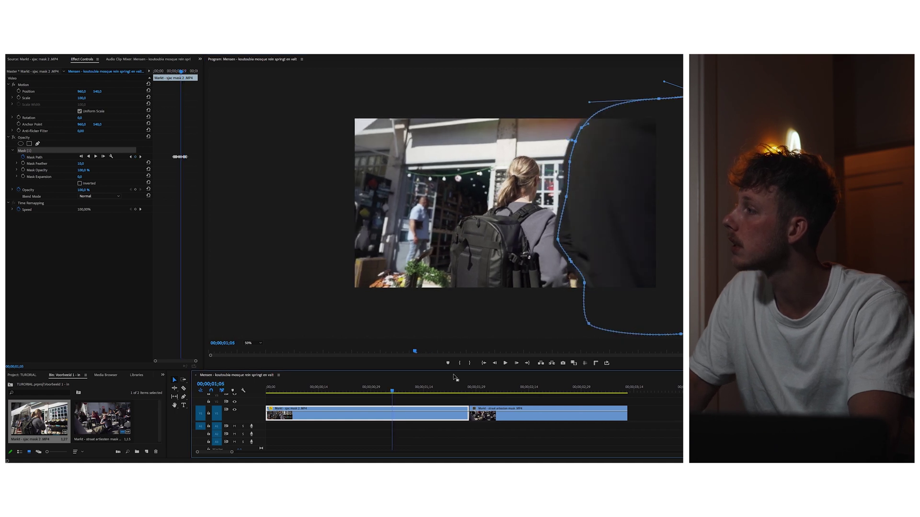
pyautogui.press('Left')
pyautogui.press('Left')
pyautogui.press('Left')
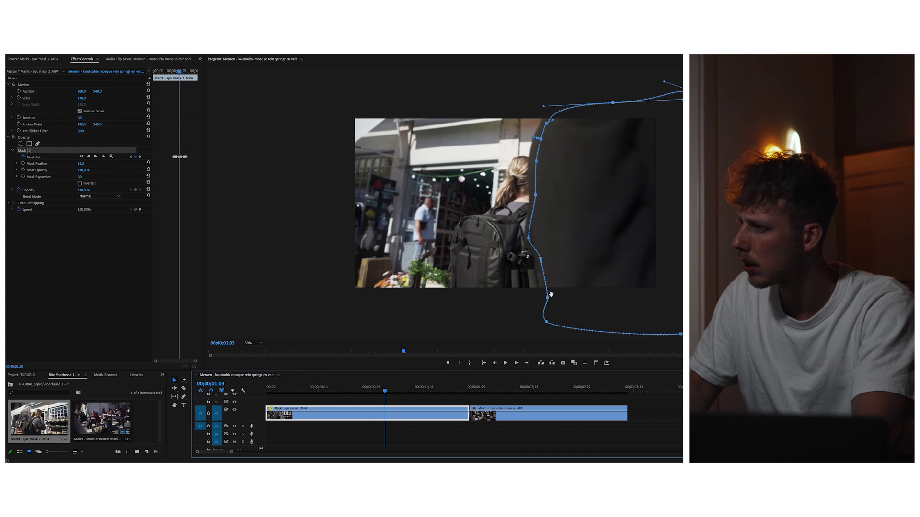
pyautogui.click(548, 300)
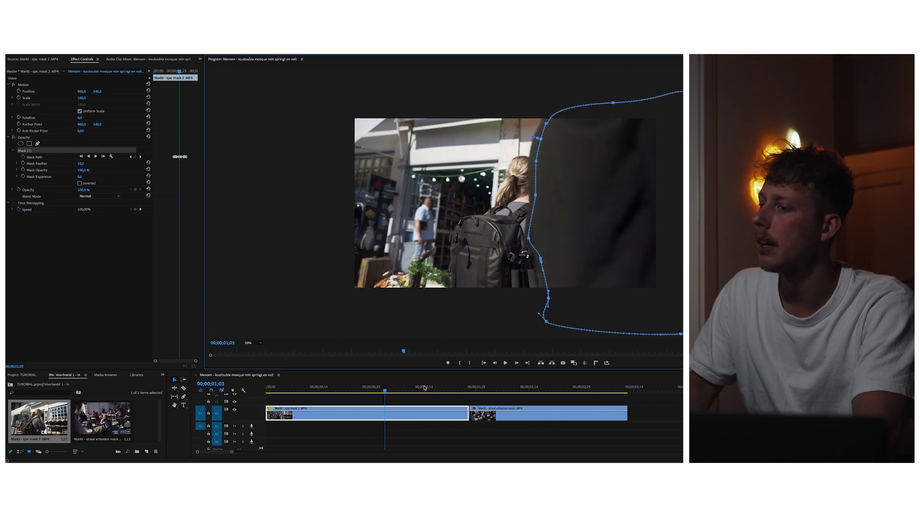
pyautogui.moveTo(379, 389)
pyautogui.mouseDown()
pyautogui.moveTo(368, 392)
pyautogui.moveTo(377, 401)
pyautogui.mouseUp()
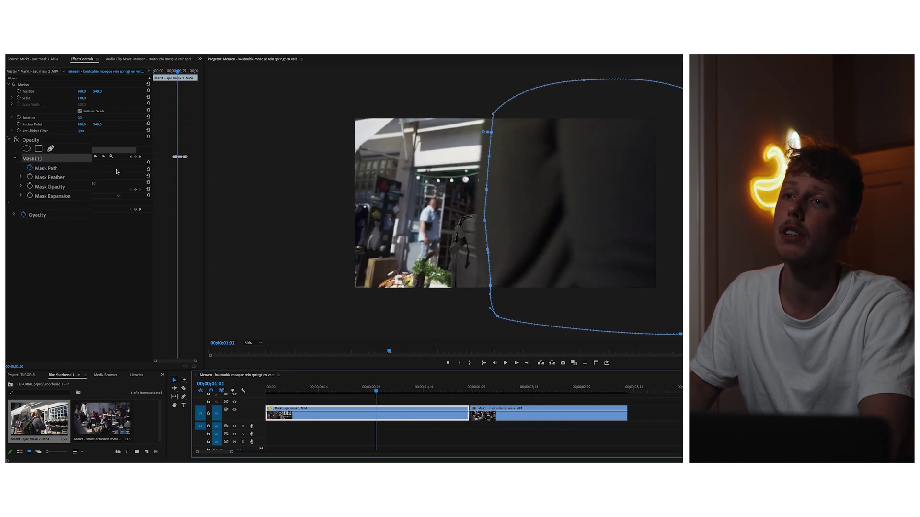
# Preview the masked result with the outline hidden and set Mask Feather to 35.
pyautogui.click(22, 146)
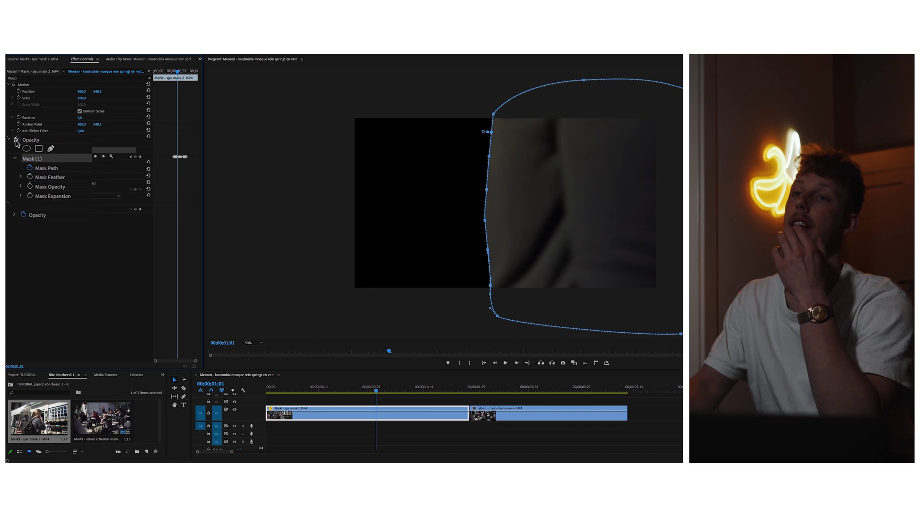
pyautogui.click(58, 221)
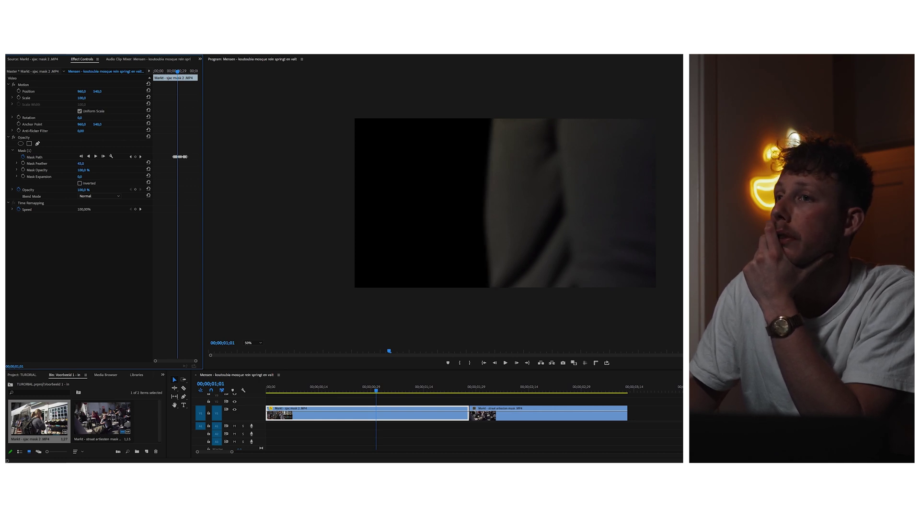
pyautogui.write('35')
pyautogui.press('Return')
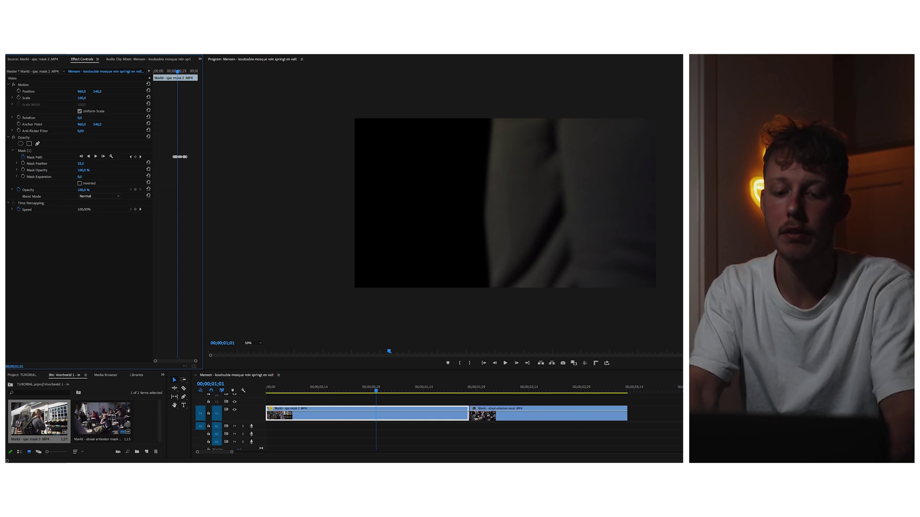
# Step frame by frame through the feathered wipe to where it finishes.
pyautogui.press('Left')
pyautogui.press('Left')
pyautogui.press('Left')
pyautogui.press('Left')
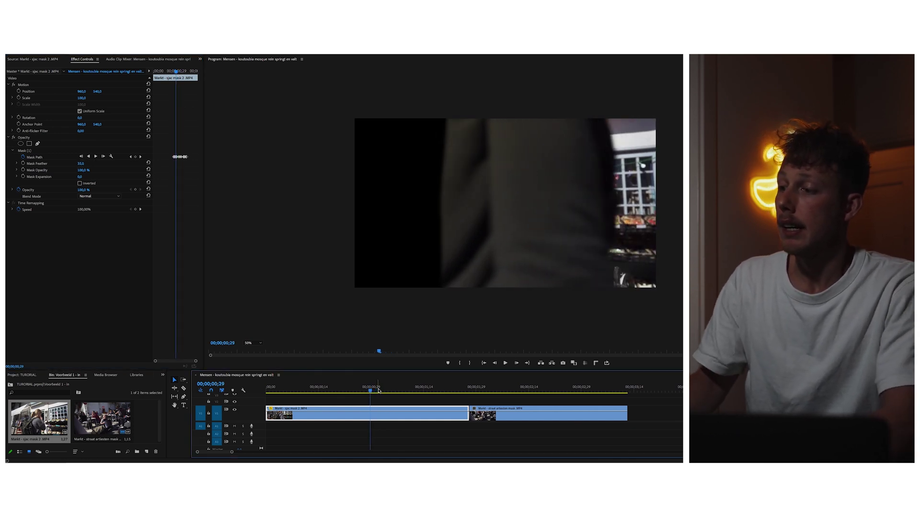
pyautogui.press('Right')
pyautogui.press('Right')
pyautogui.press('Right')
pyautogui.press('Right')
pyautogui.press('Right')
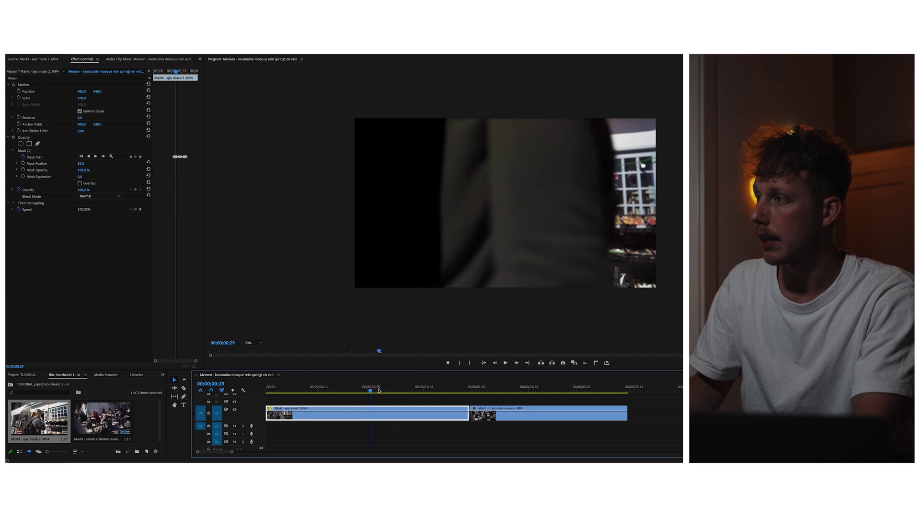
pyautogui.press('Right')
pyautogui.press('Right')
pyautogui.press('Right')
pyautogui.press('Right')
pyautogui.press('Right')
pyautogui.press('Right')
pyautogui.press('Right')
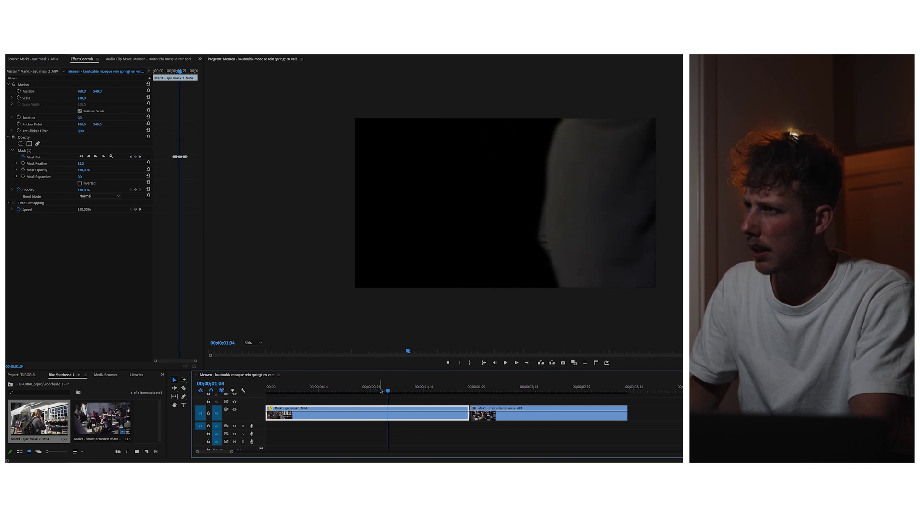
pyautogui.press('Right')
pyautogui.press('Right')
pyautogui.press('Right')
pyautogui.press('Right')
pyautogui.press('Right')
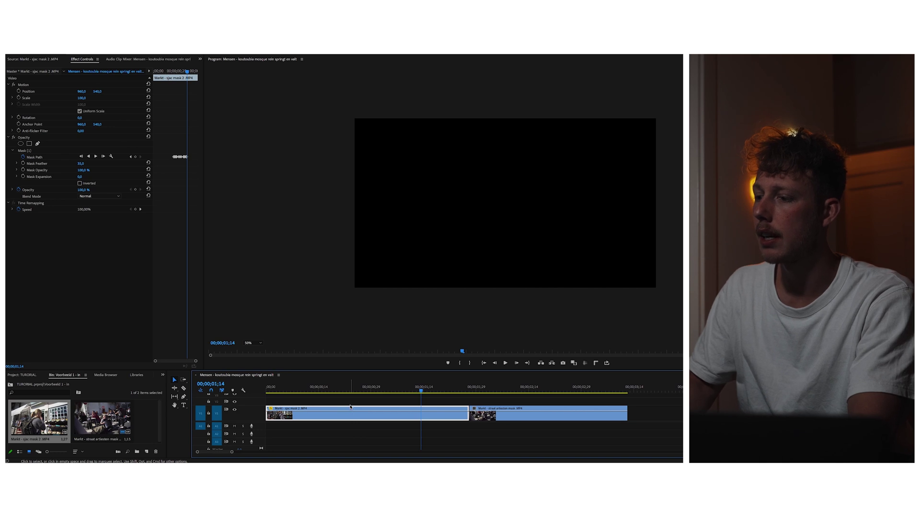
# Move the masked market clip to V2, enlarge V2, and slide the musicians clip left beneath it.
pyautogui.moveTo(350, 407); pyautogui.dragTo(350, 405)
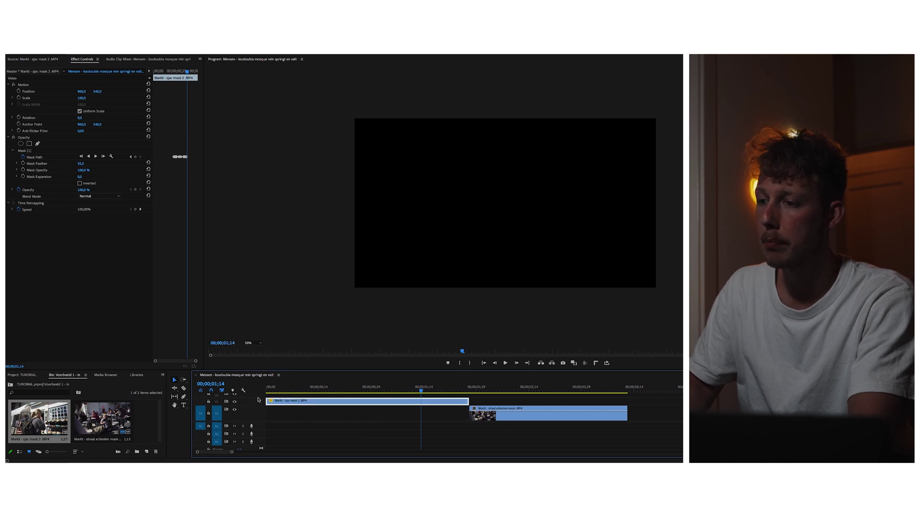
pyautogui.moveTo(259, 399); pyautogui.dragTo(259, 393)
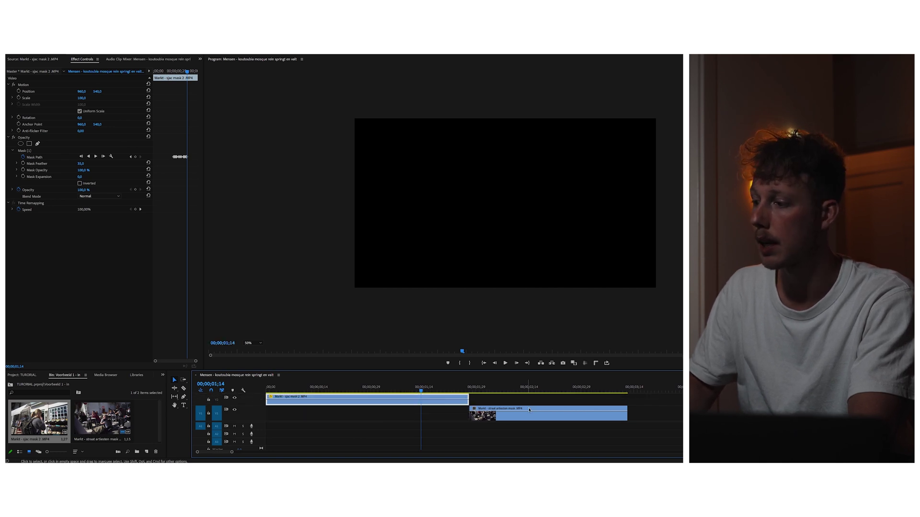
pyautogui.moveTo(419, 392); pyautogui.dragTo(362, 399)
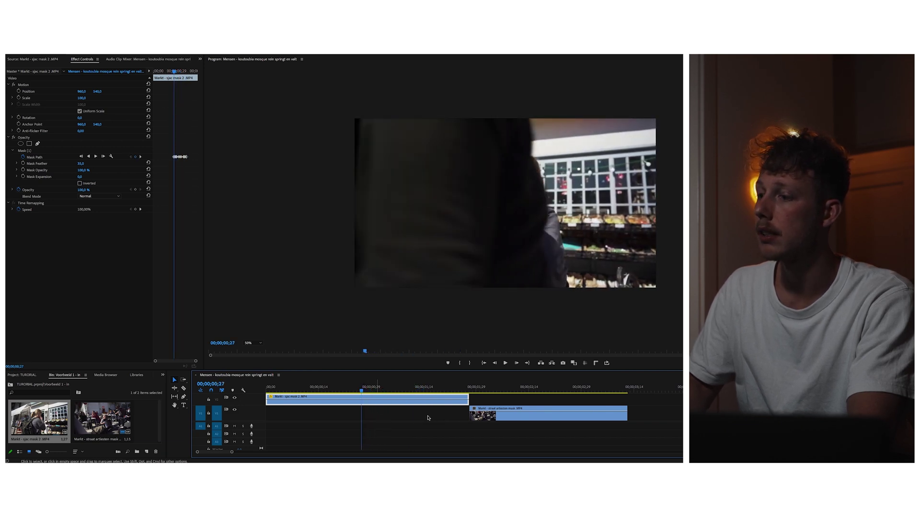
pyautogui.moveTo(509, 416); pyautogui.dragTo(408, 422)
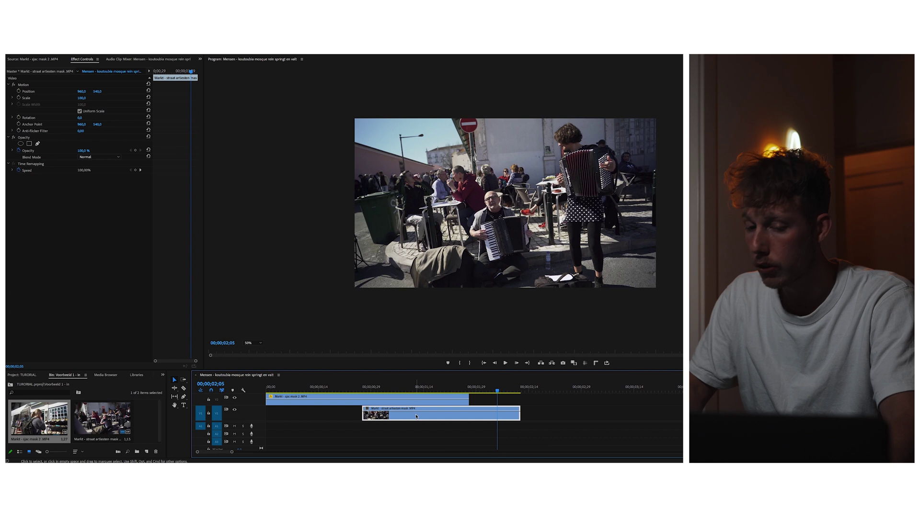
# Rate-stretch the musicians clip longer to about 67.84% speed, previewing from the sequence start.
pyautogui.press('r')
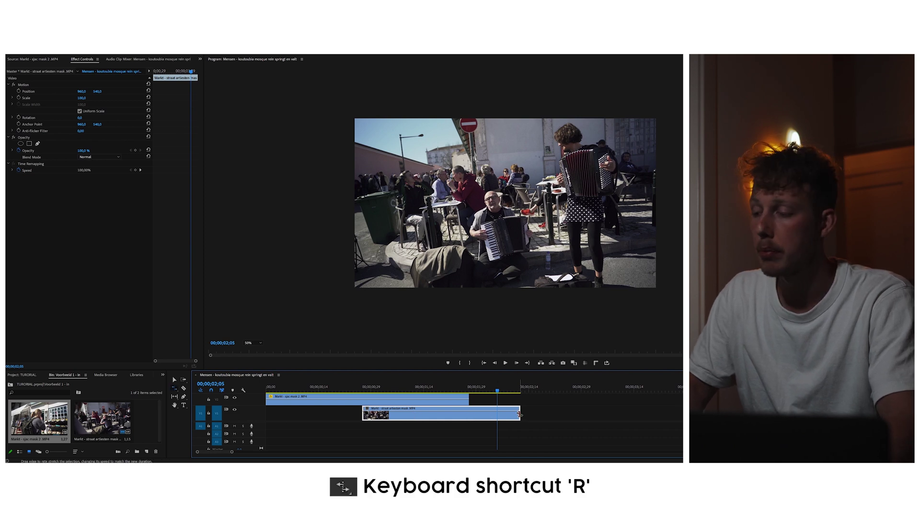
pyautogui.moveTo(520, 413); pyautogui.dragTo(586, 412)
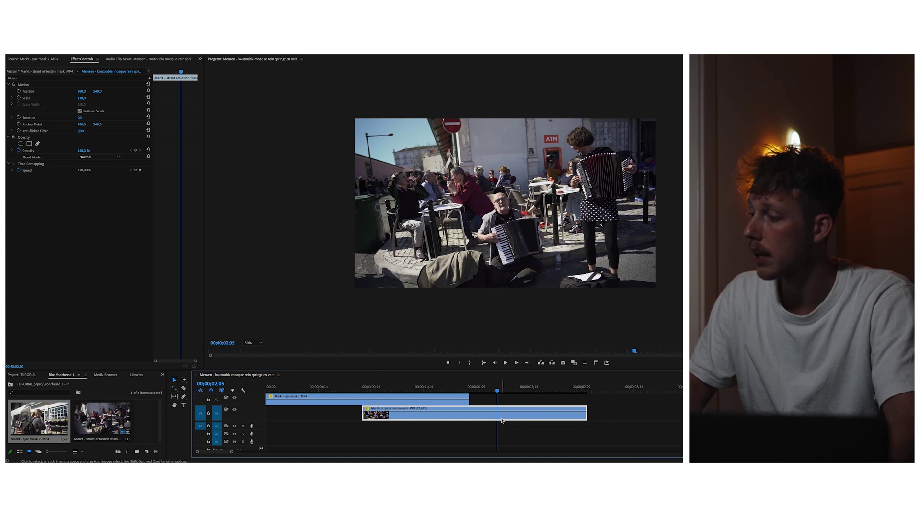
pyautogui.press('space')
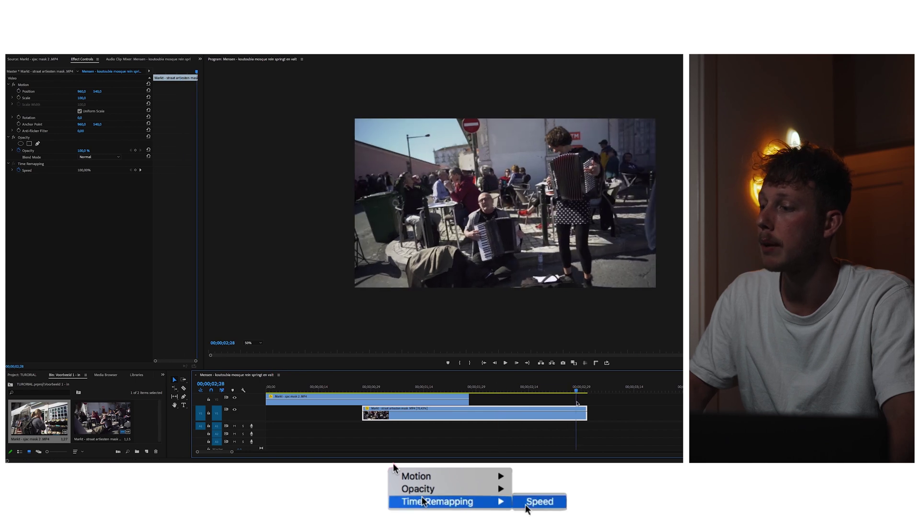
pyautogui.moveTo(577, 404); pyautogui.dragTo(257, 400)
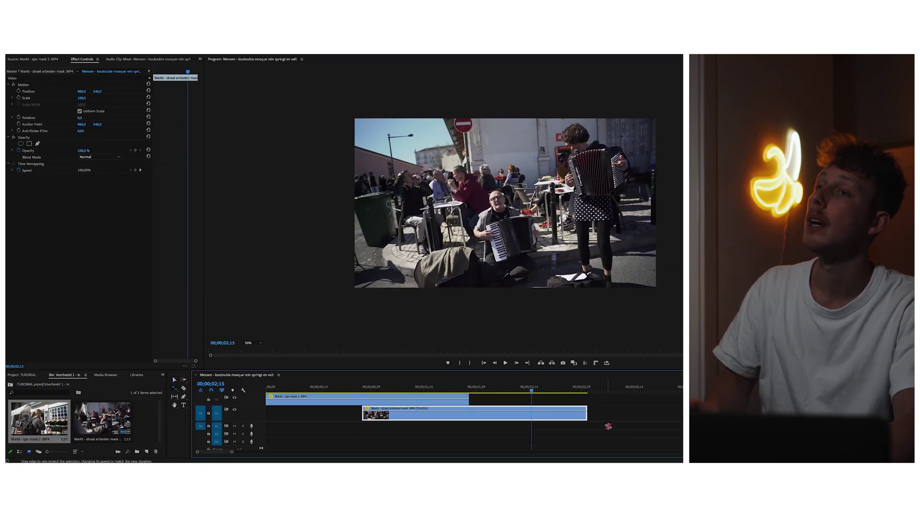
pyautogui.moveTo(587, 413); pyautogui.dragTo(598, 413)
pyautogui.press('v')
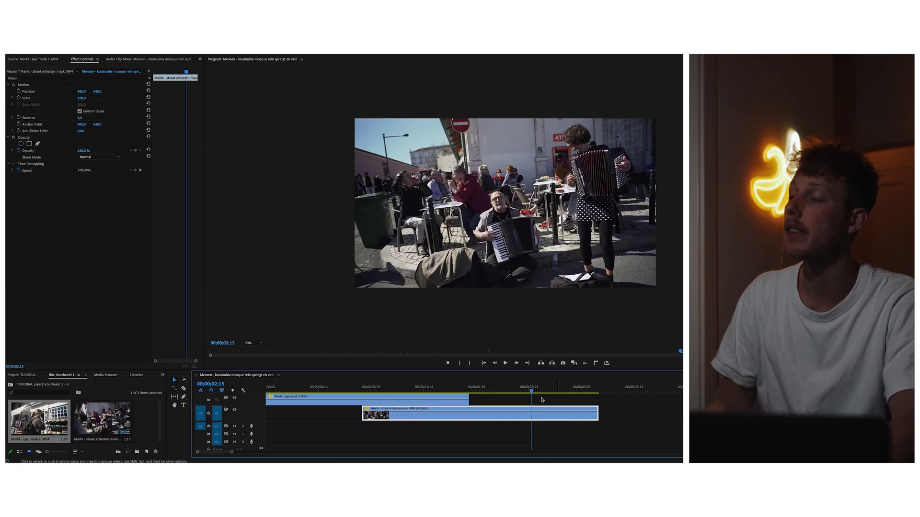
pyautogui.press('Home')
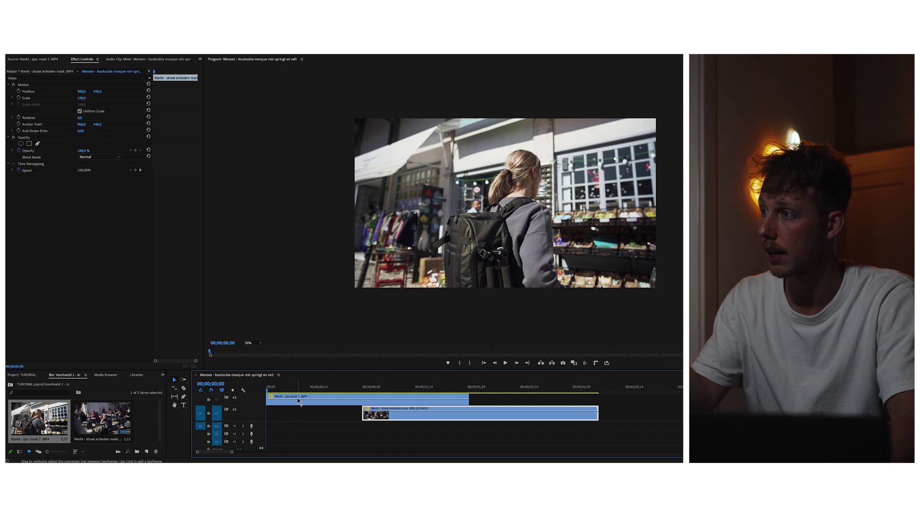
# Reverse the musicians clip's speed in Clip Speed / Duration, giving -67.03% and 00;00;02;07 duration.
pyautogui.press('space')
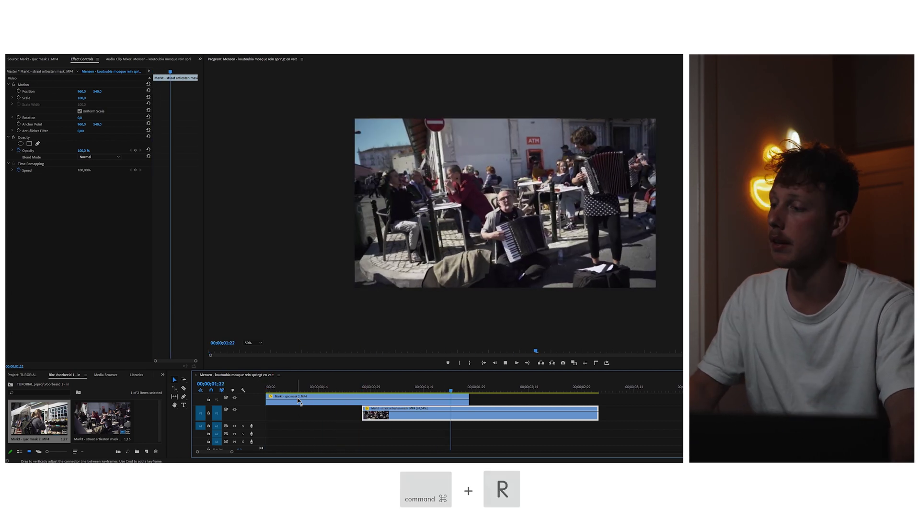
pyautogui.press('space')
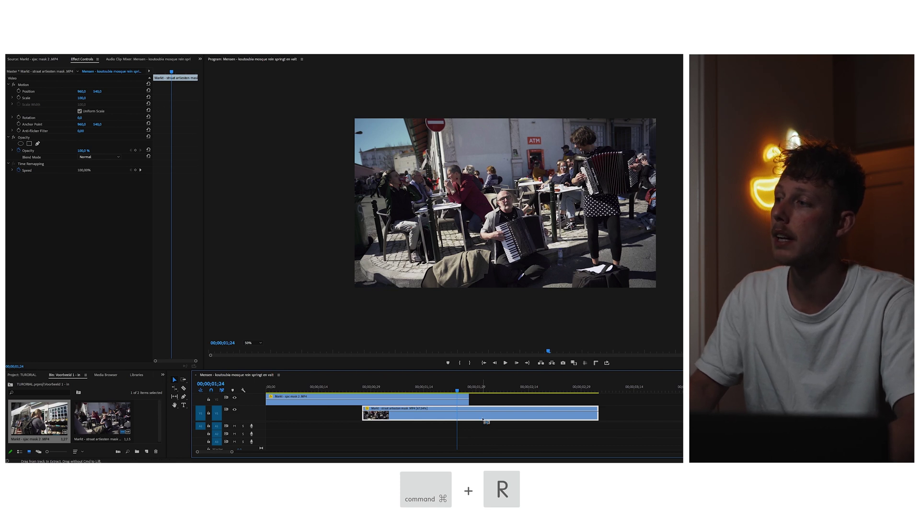
pyautogui.press('super+r')
pyautogui.click(358, 246)
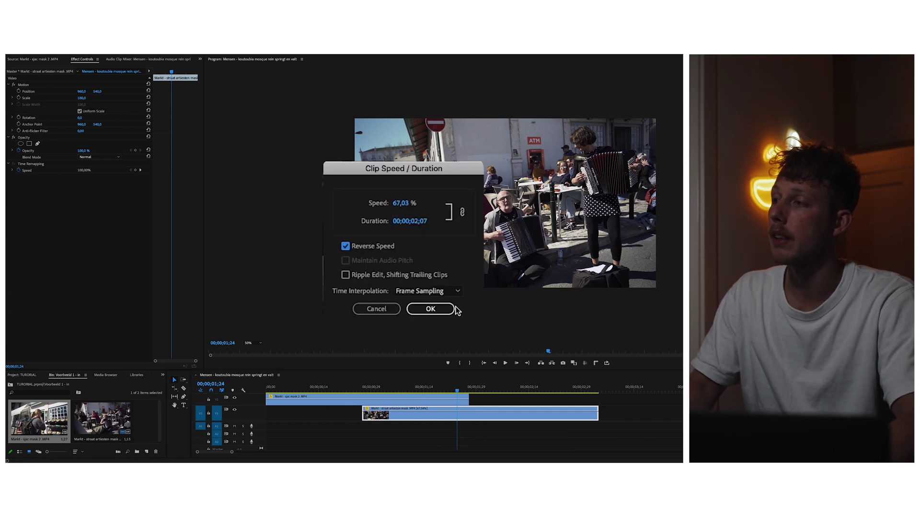
pyautogui.click(443, 311)
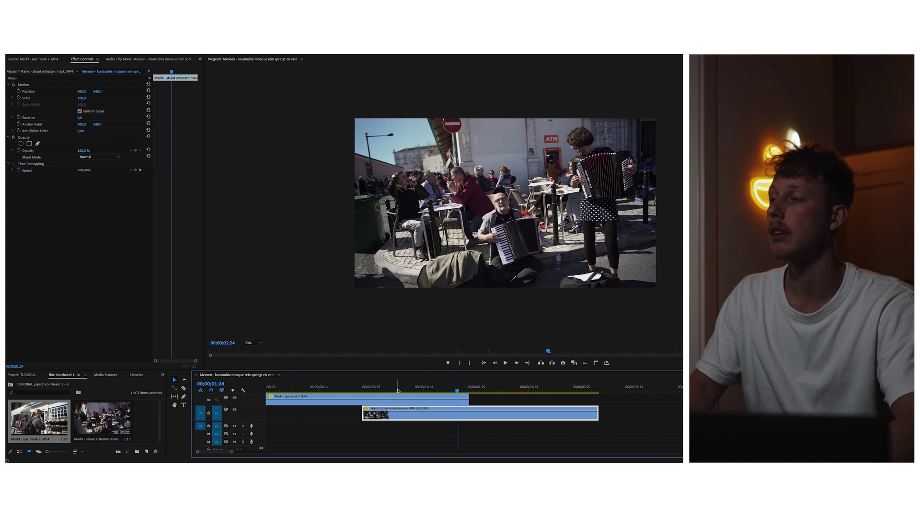